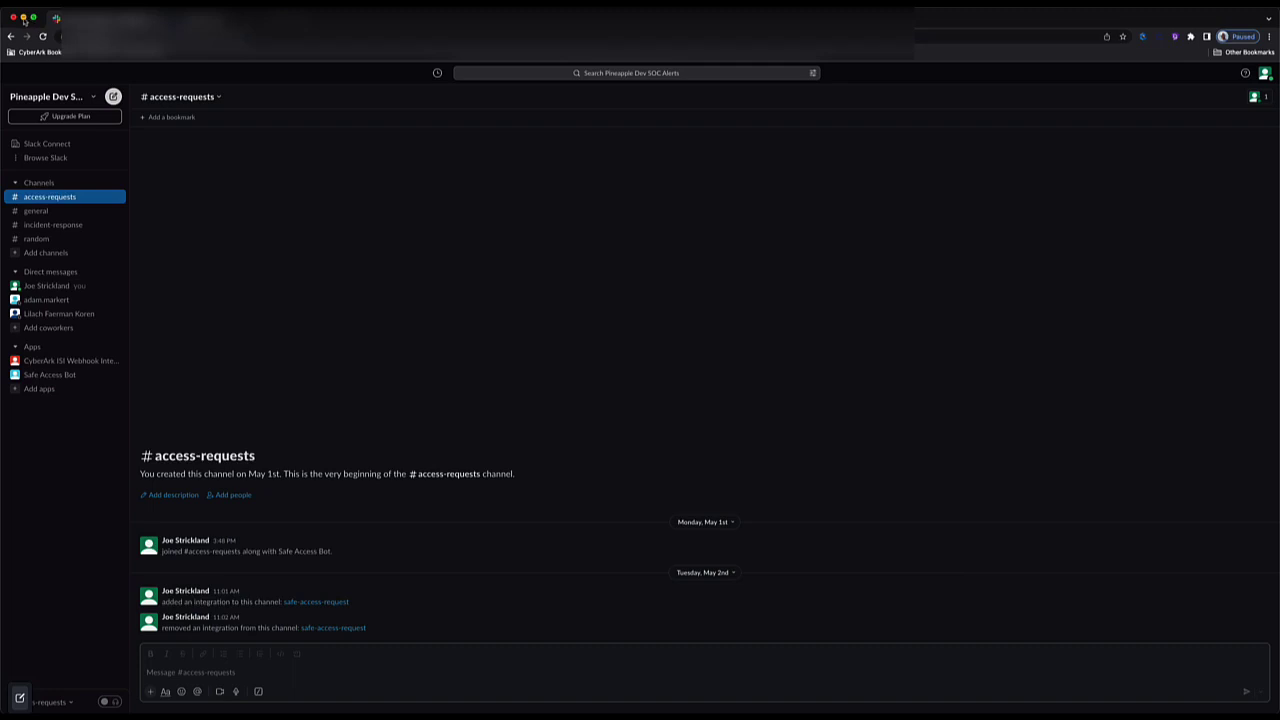
Switch from Slack to the Pineapple-RA applications page and open the pineapple - Privilege Cloud application
left_click(23, 18)
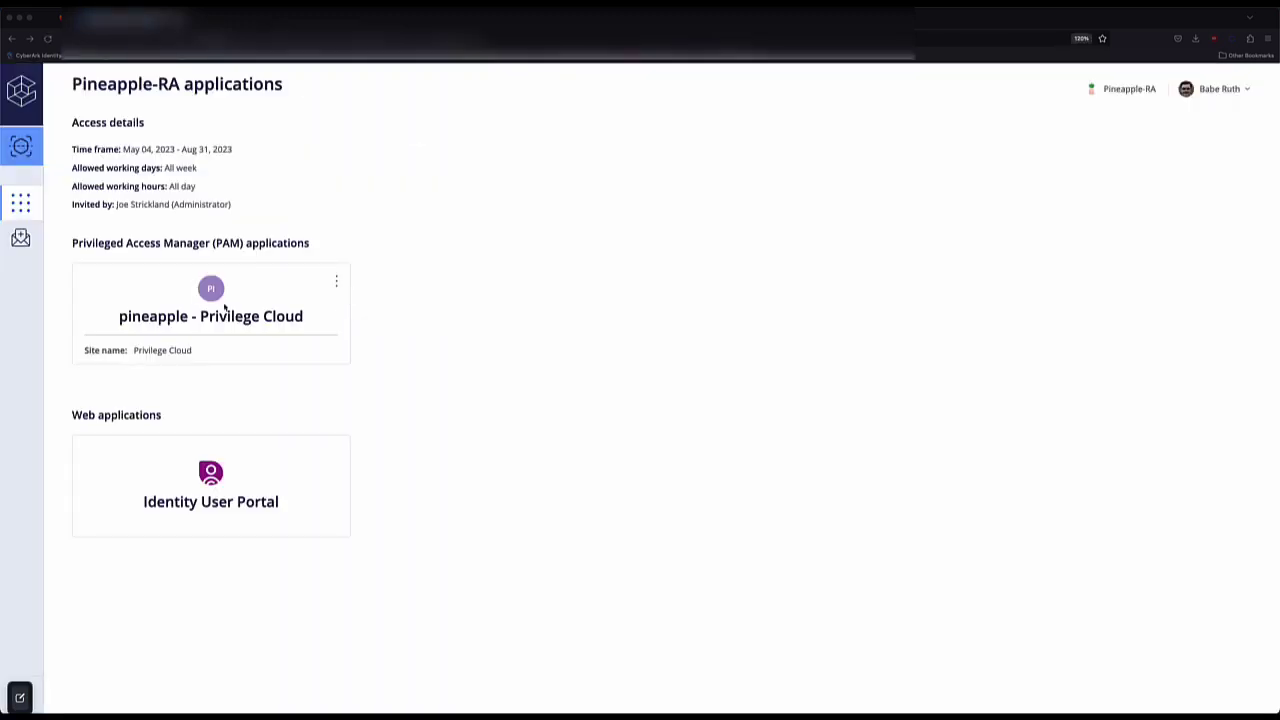
left_click(217, 316)
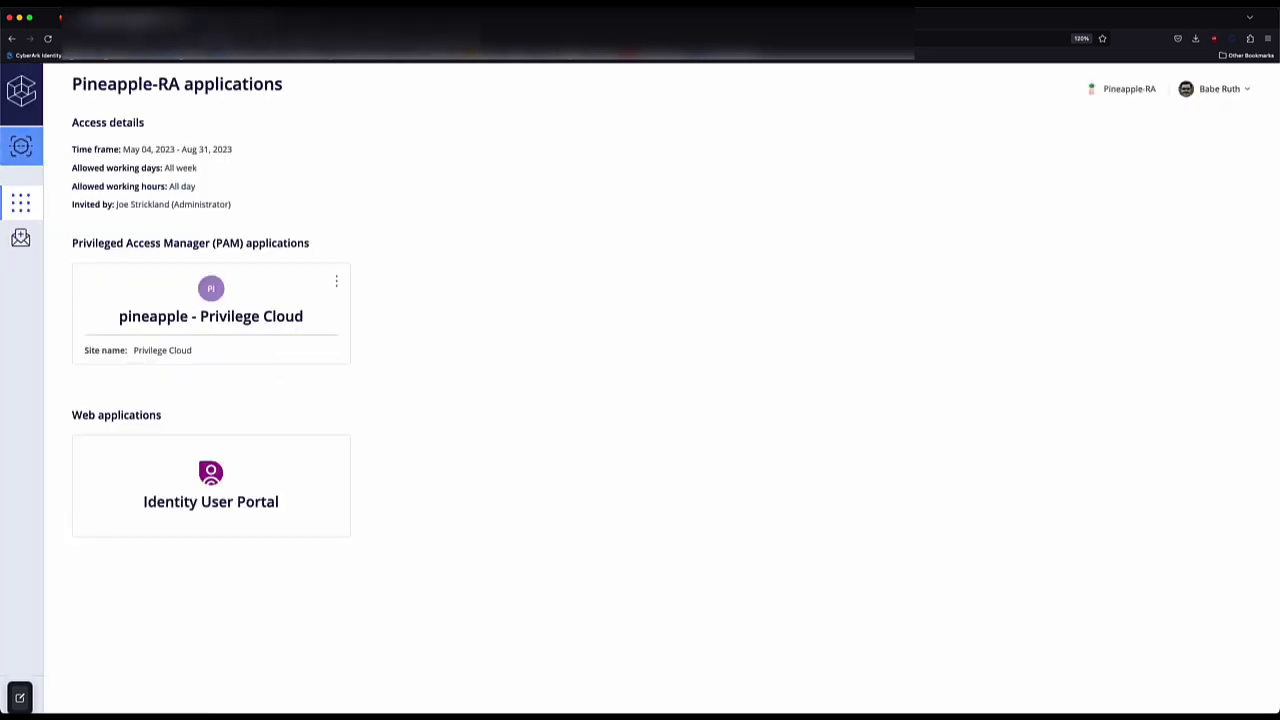
Open the Safe Access Request application through the Identity User Portal
left_click(243, 497)
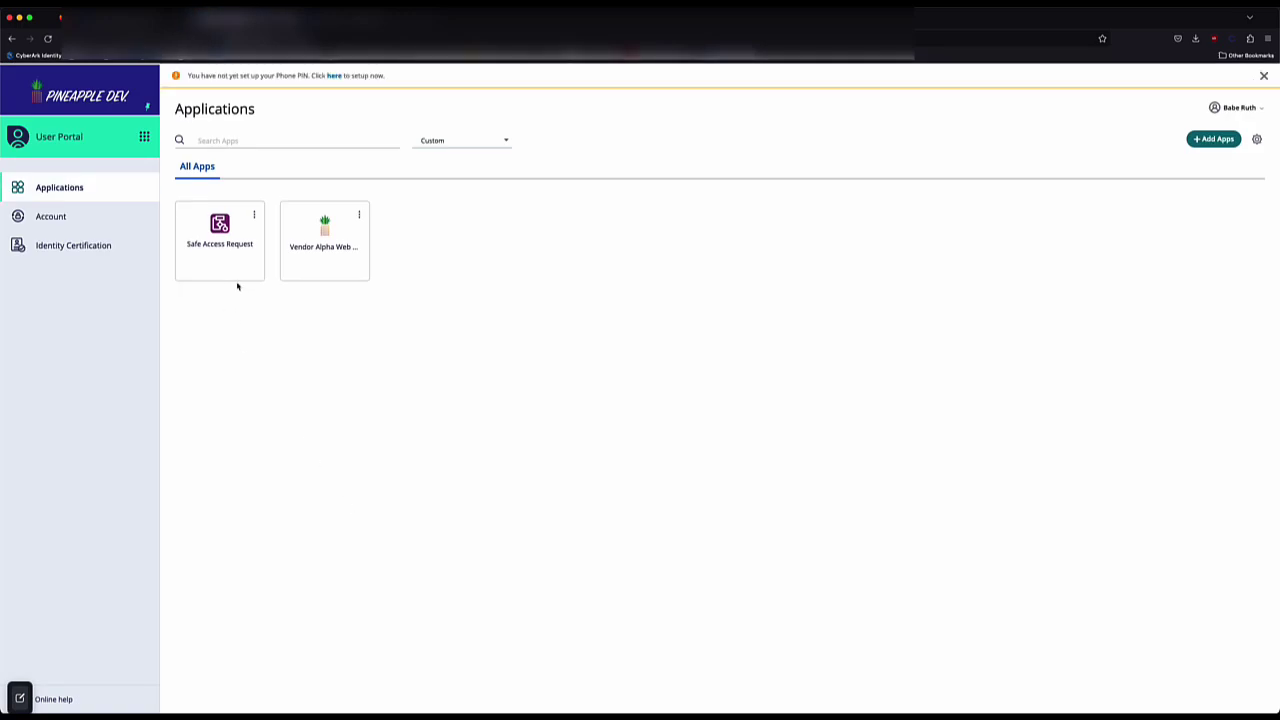
left_click(218, 233)
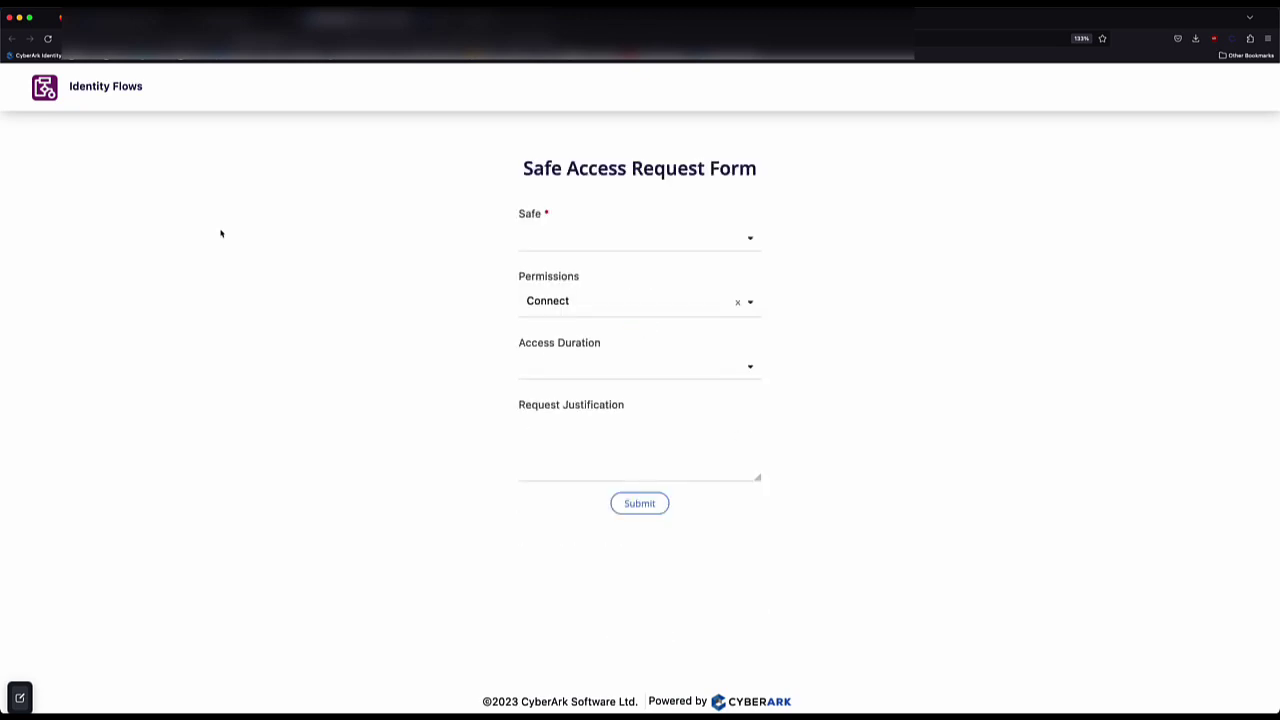
Fill in the request form with the PIN-WIN-ENT-ADMIN safe, Connect permissions and an access duration of 72 Hours
left_click(749, 241)
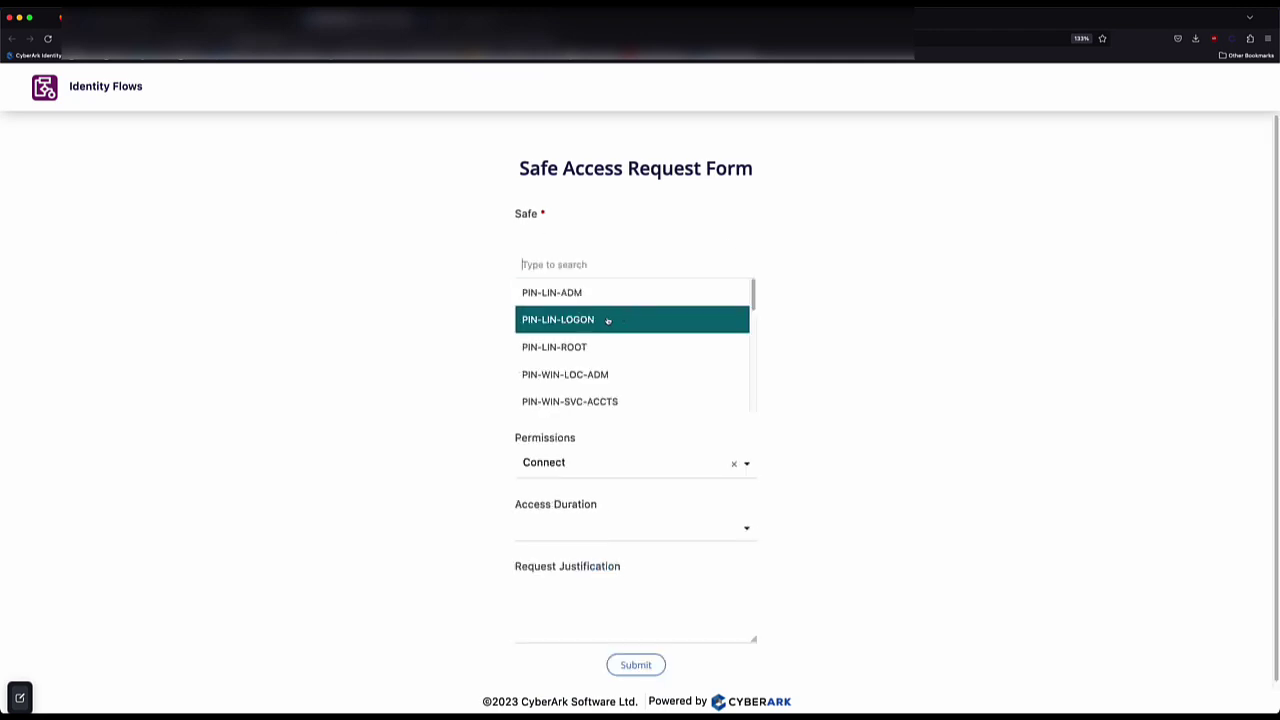
scroll(607, 323, "down", 1)
scroll(607, 323, "down", 3)
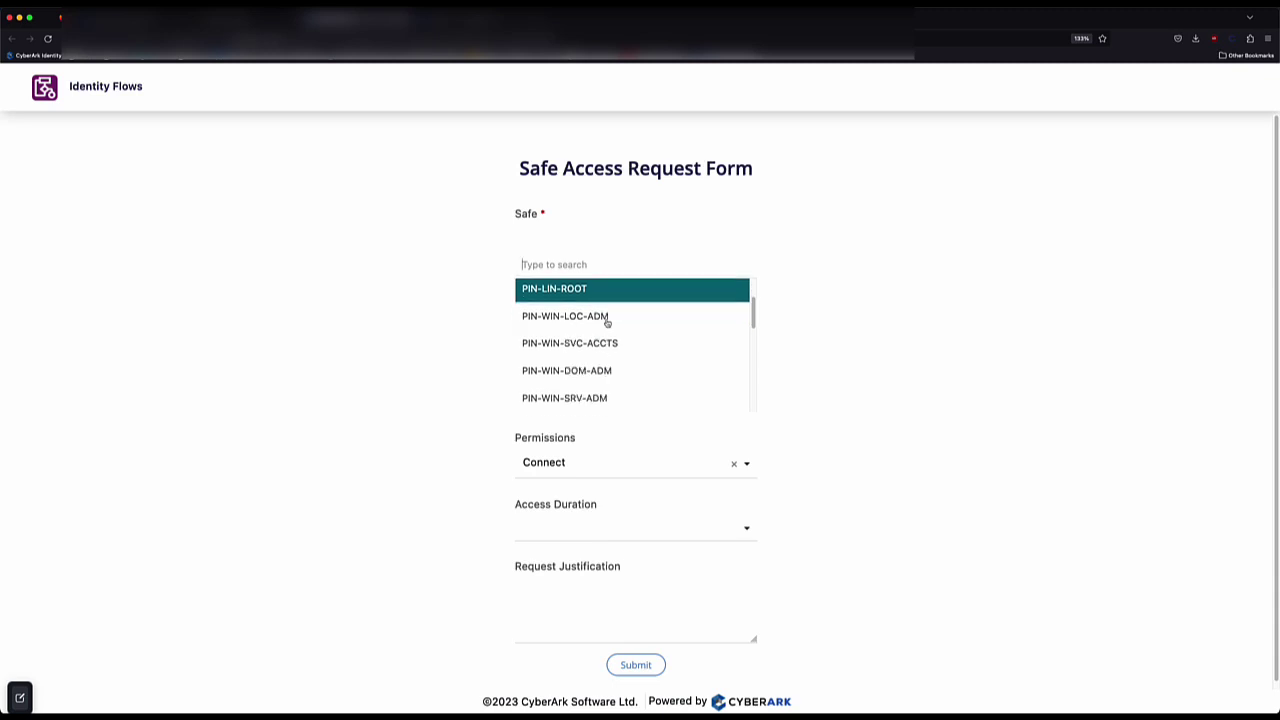
scroll(607, 322, "down", 2)
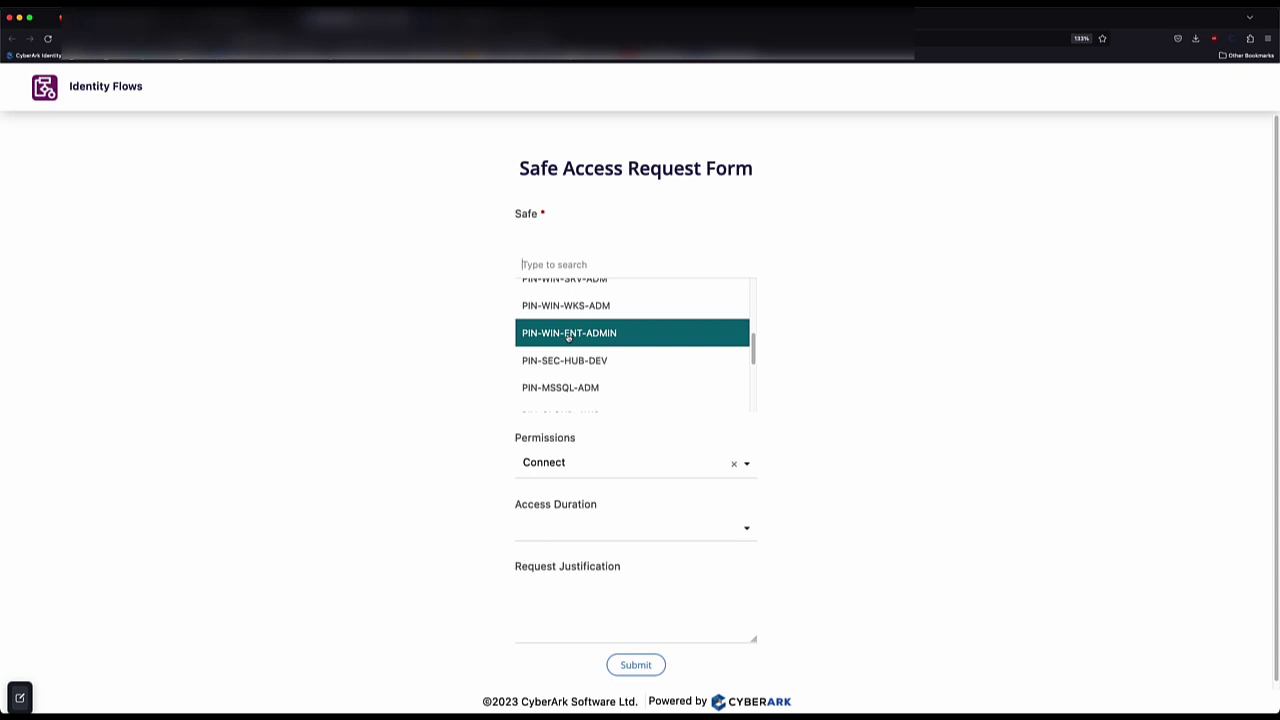
left_click(568, 337)
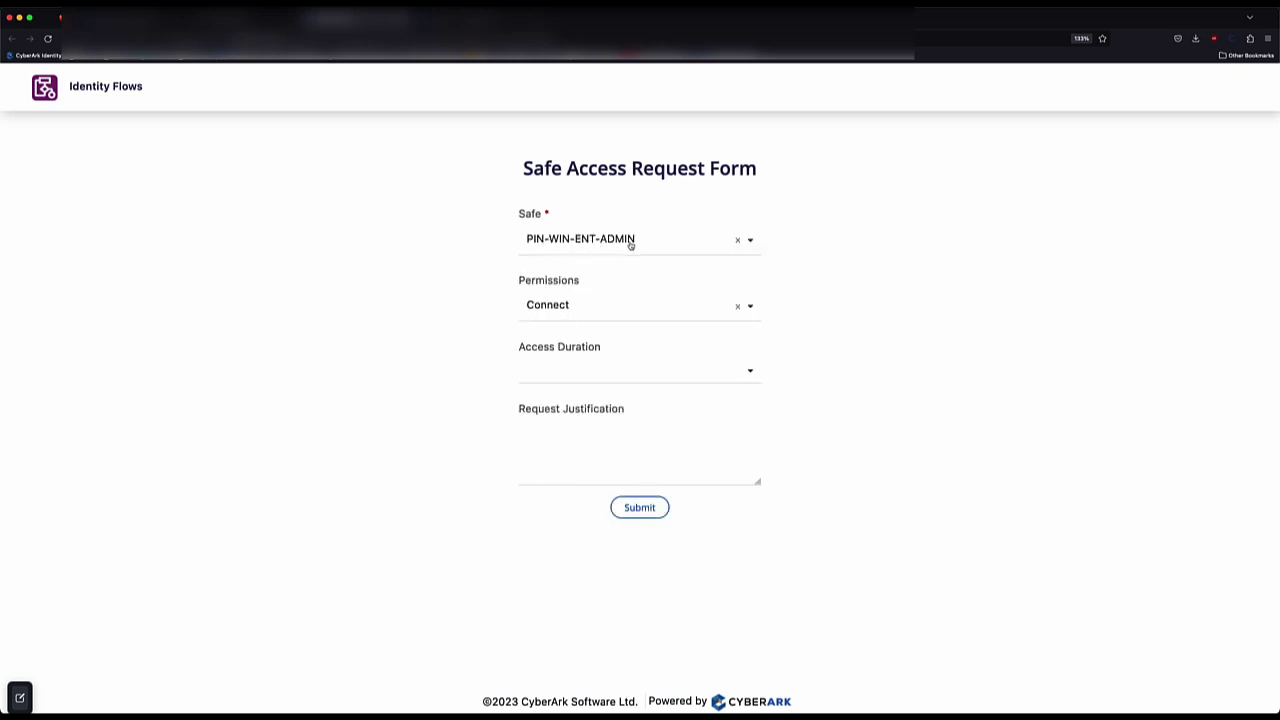
left_click(600, 309)
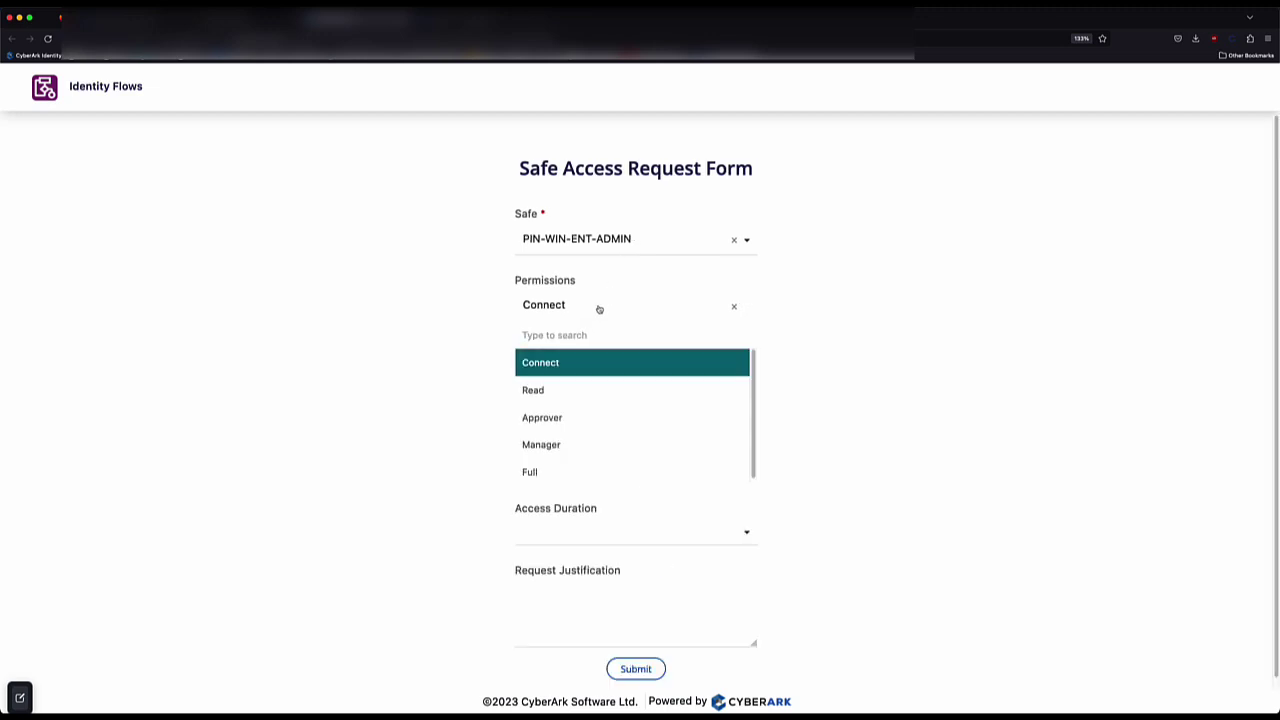
left_click(555, 363)
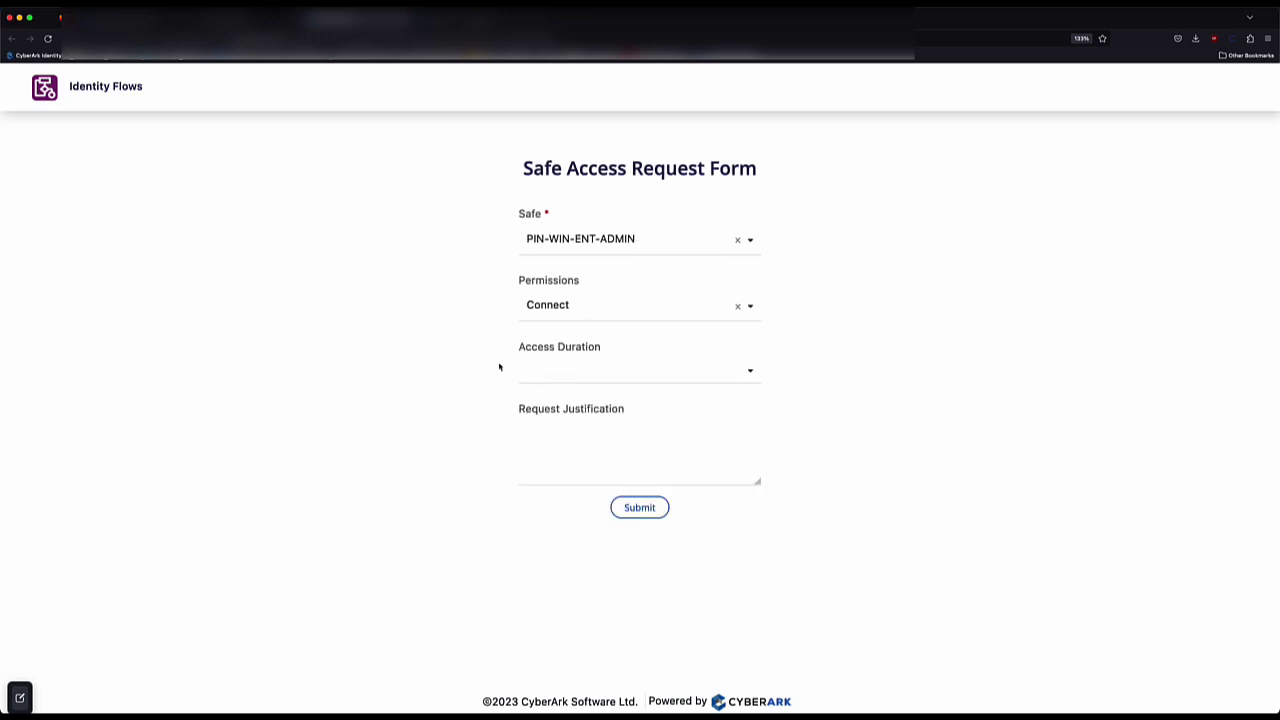
left_click(570, 379)
left_click(545, 452)
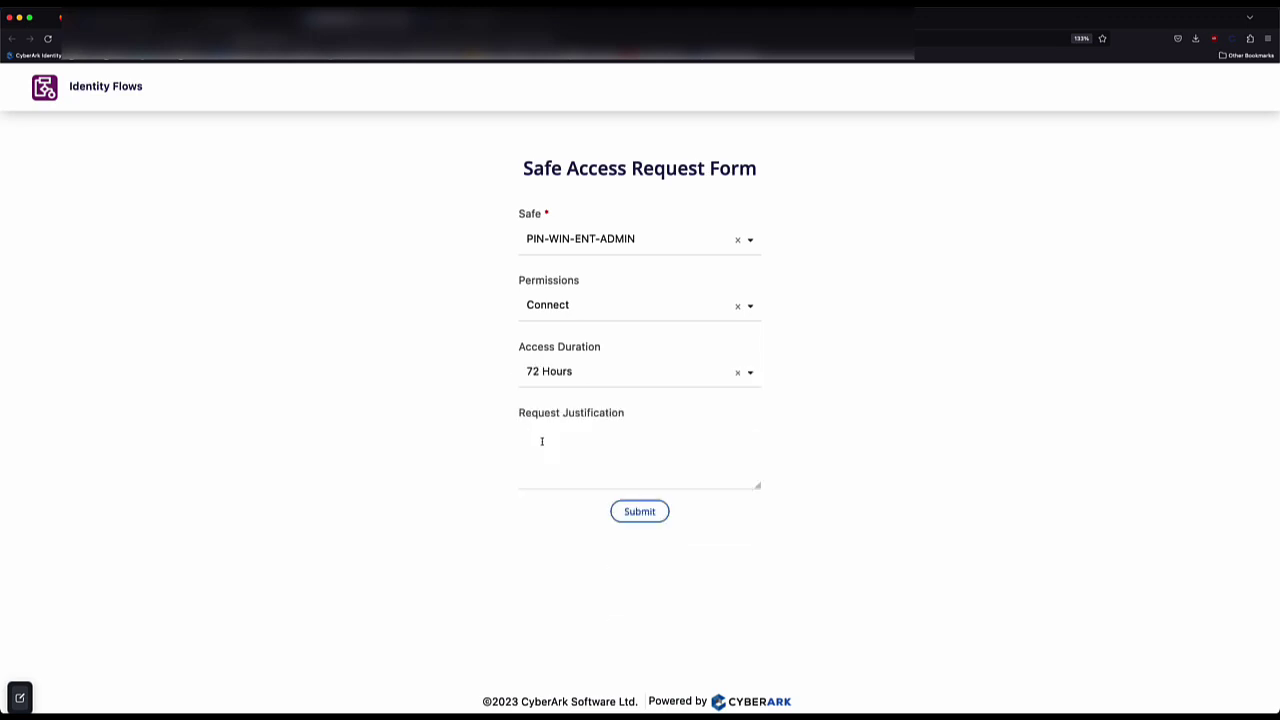
Enter "Assisting with INC000100045" as the request justification and submit the Safe Access Request Form
type("Assiting")
key("BackSpace")
key("BackSpace")
key("BackSpace")
key("BackSpace")
type("sting with INC")
key("BackSpace")
type("000100045")
left_click(632, 512)
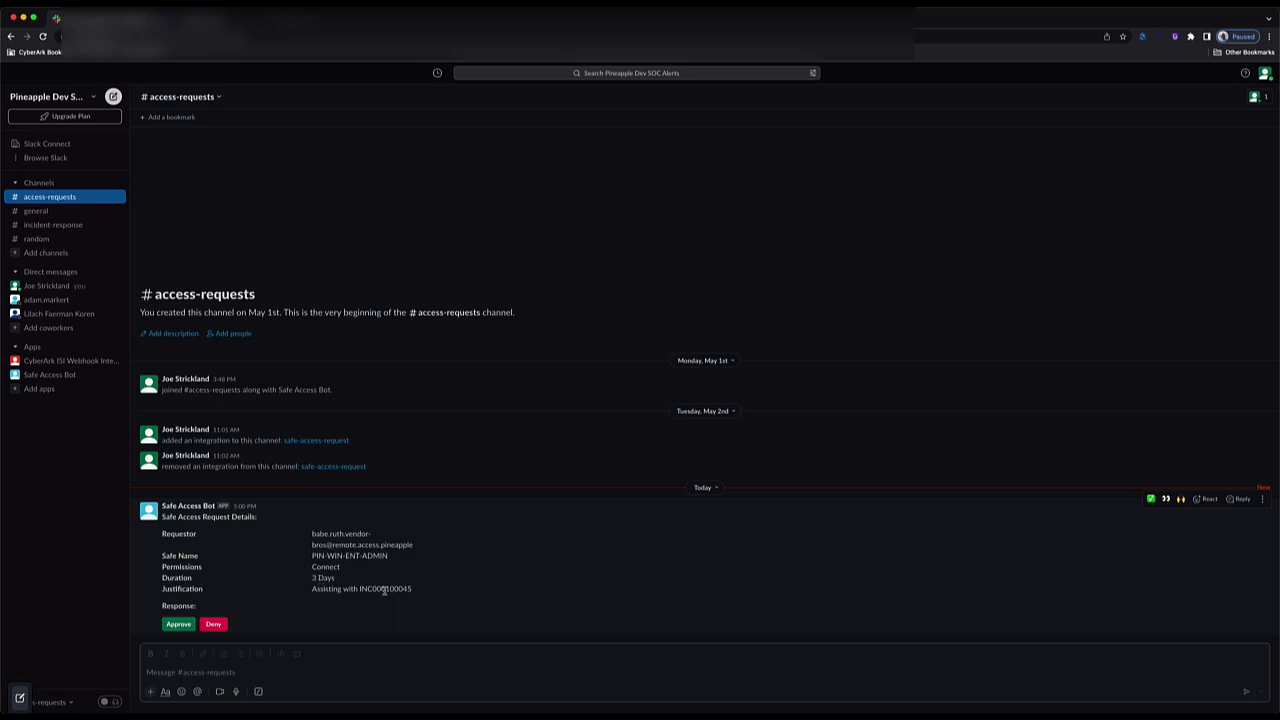
Approve the PIN-WIN-ENT-ADMIN request in Slack's access-requests channel and refresh the vendor's accounts list in Privilege Cloud
left_click(177, 625)
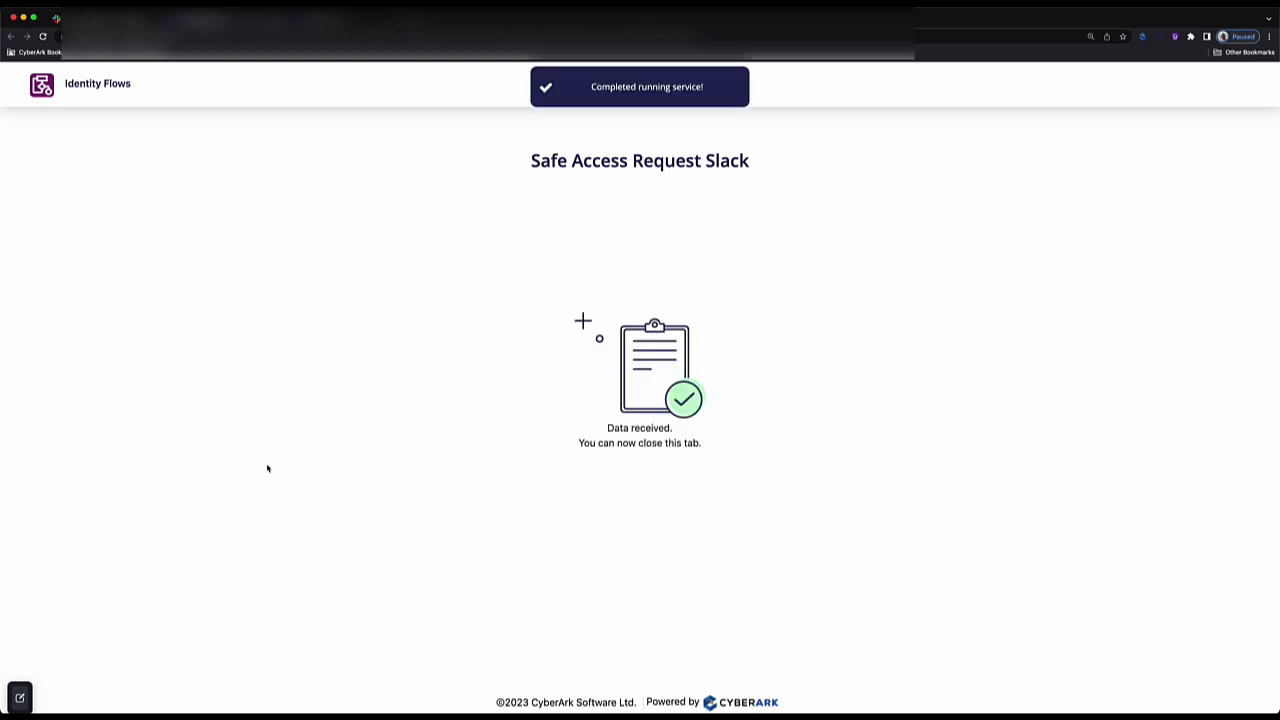
key("super+w")
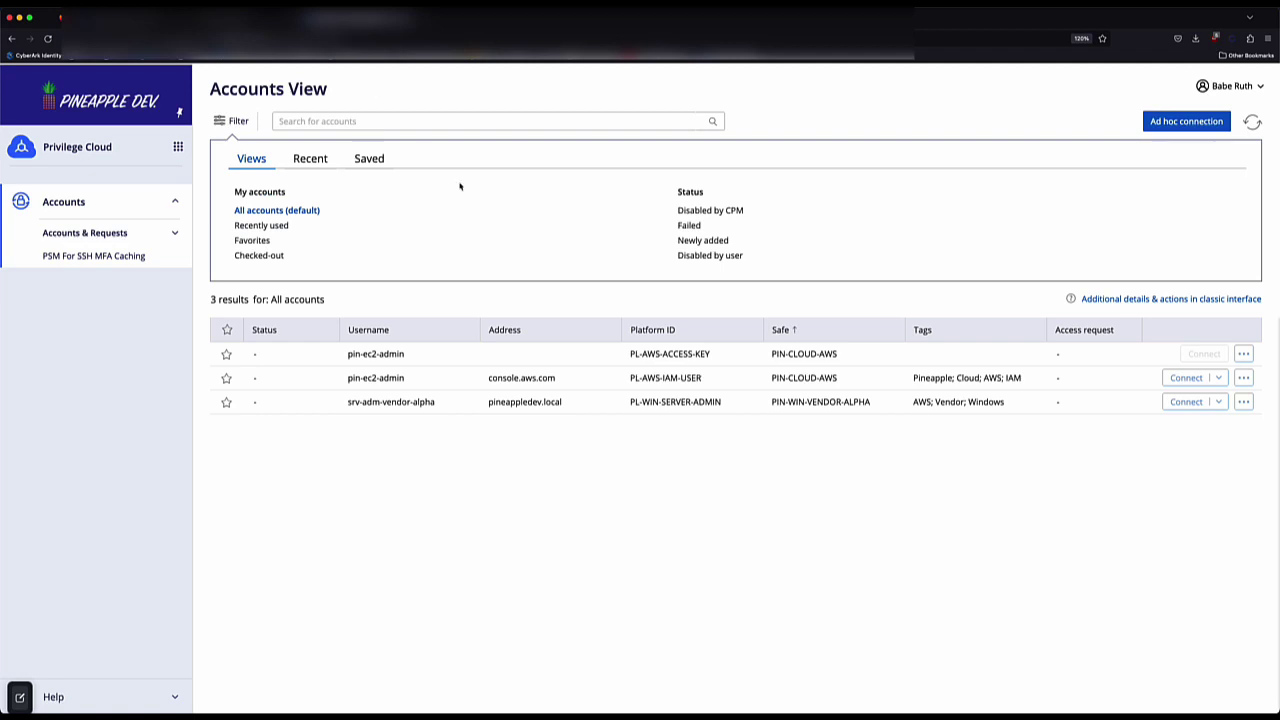
left_click(1254, 125)
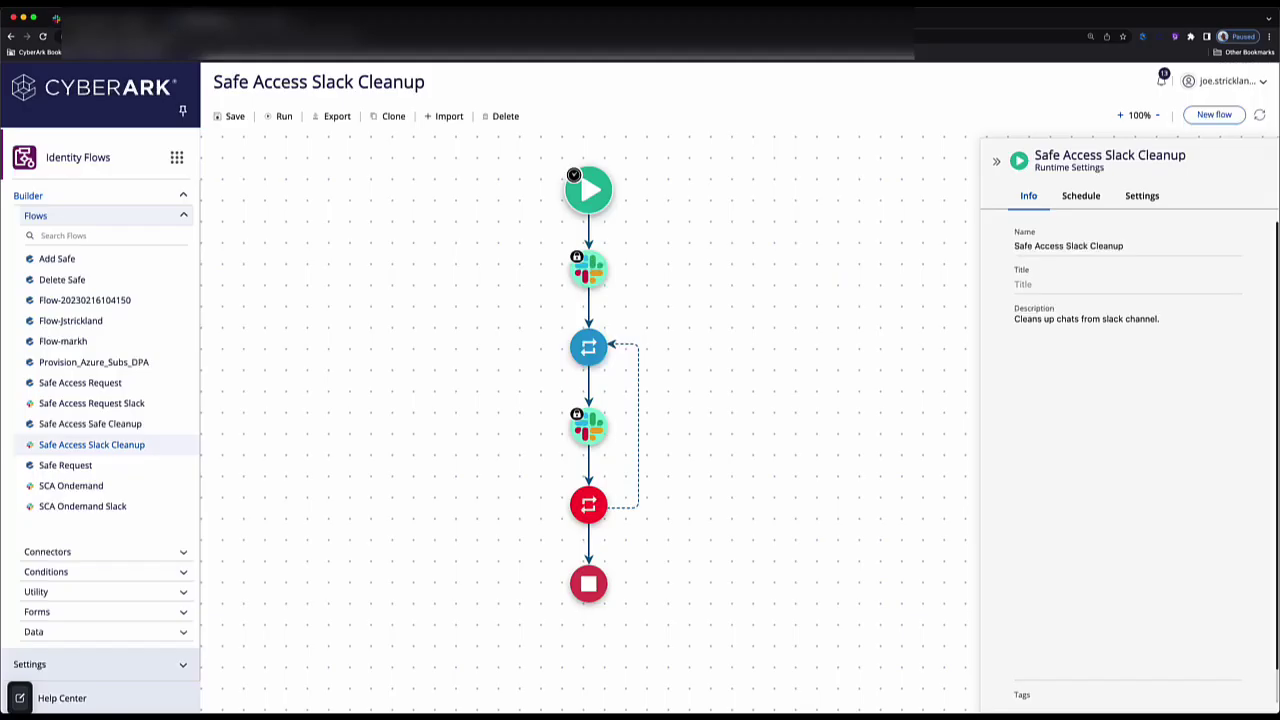
Open the Safe Access Request flow in Identity Flows and examine its datastore, safe retrieval, form, Slack message and permission branch nodes
left_click(88, 388)
left_click(150, 385)
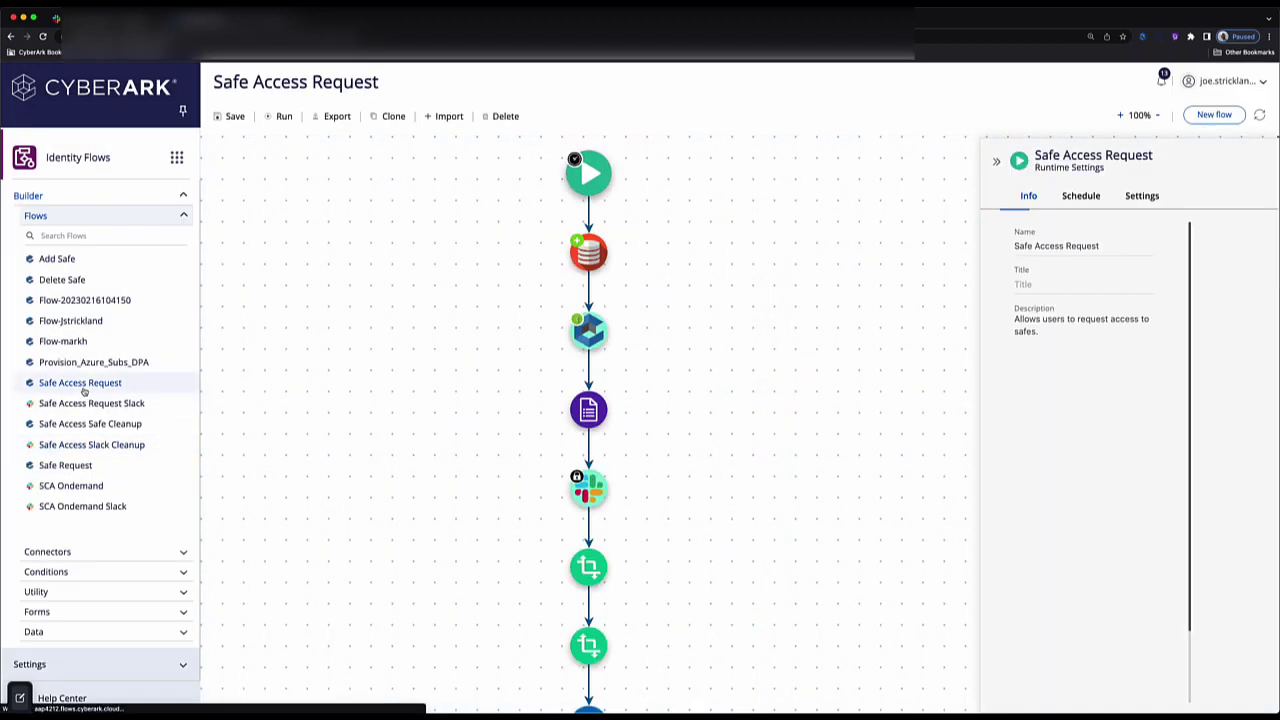
mouse_move(592, 256)
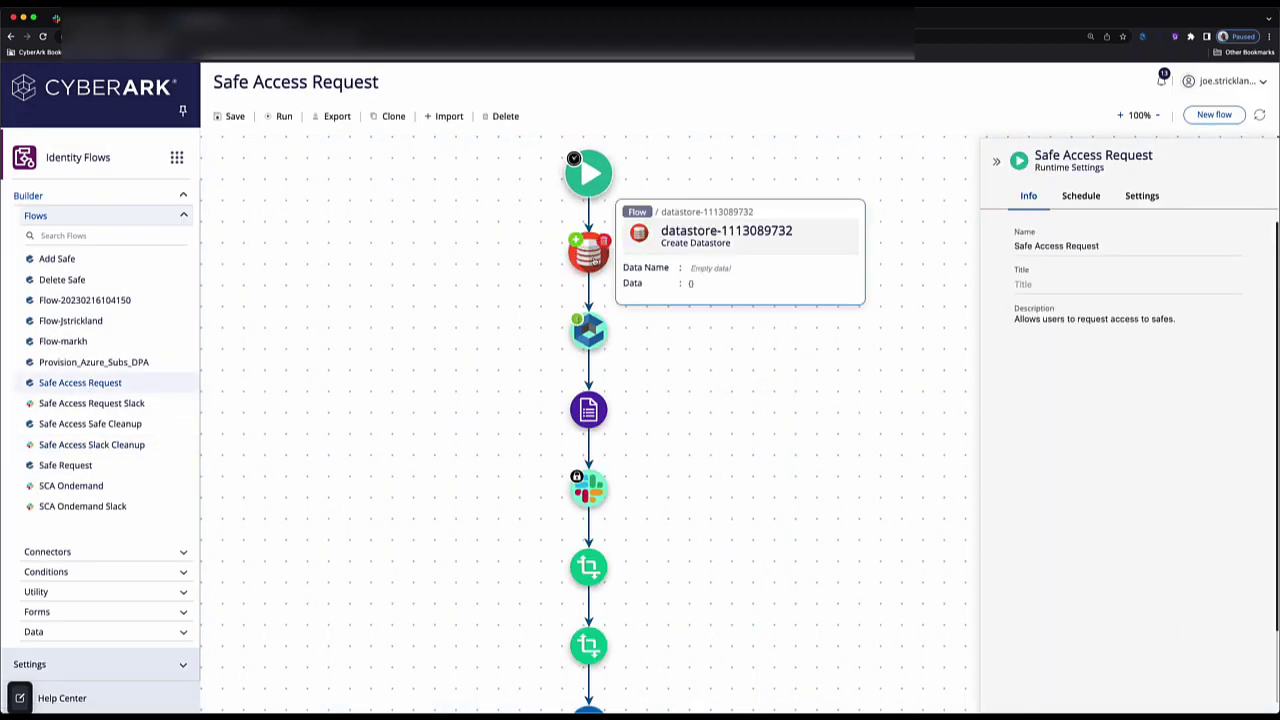
scroll(594, 290, "down", 1)
mouse_move(592, 326)
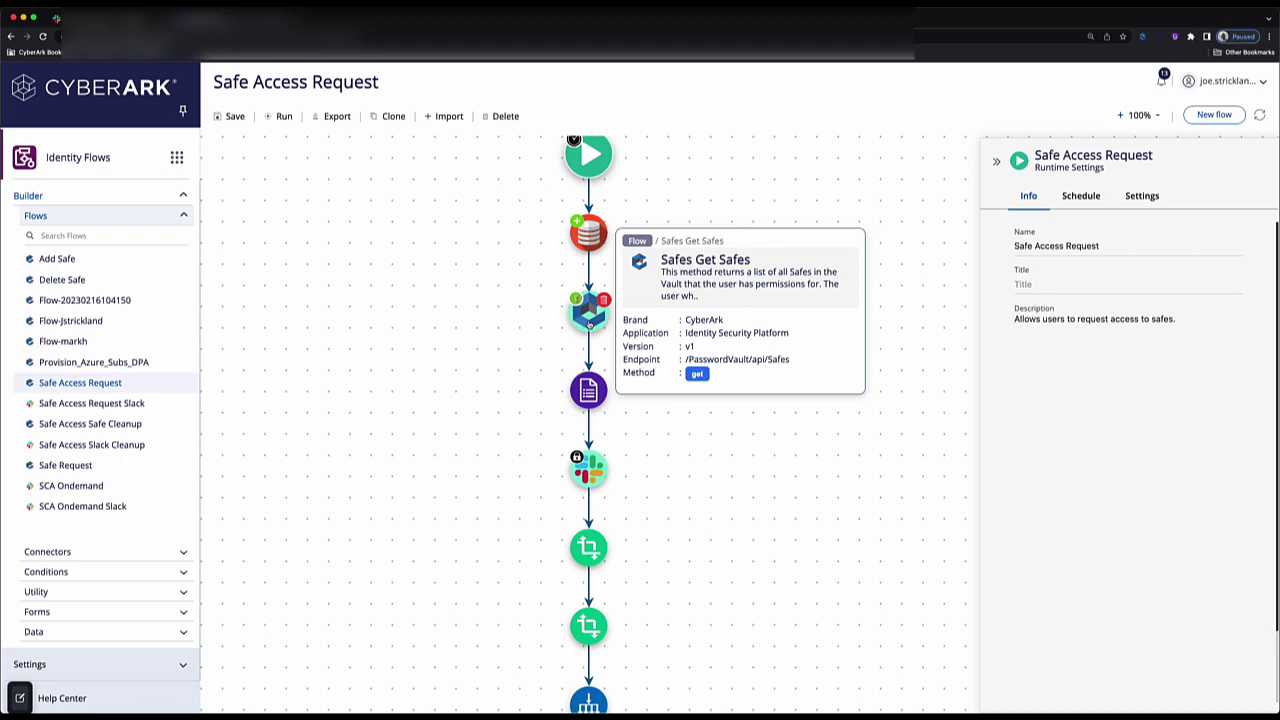
mouse_move(588, 400)
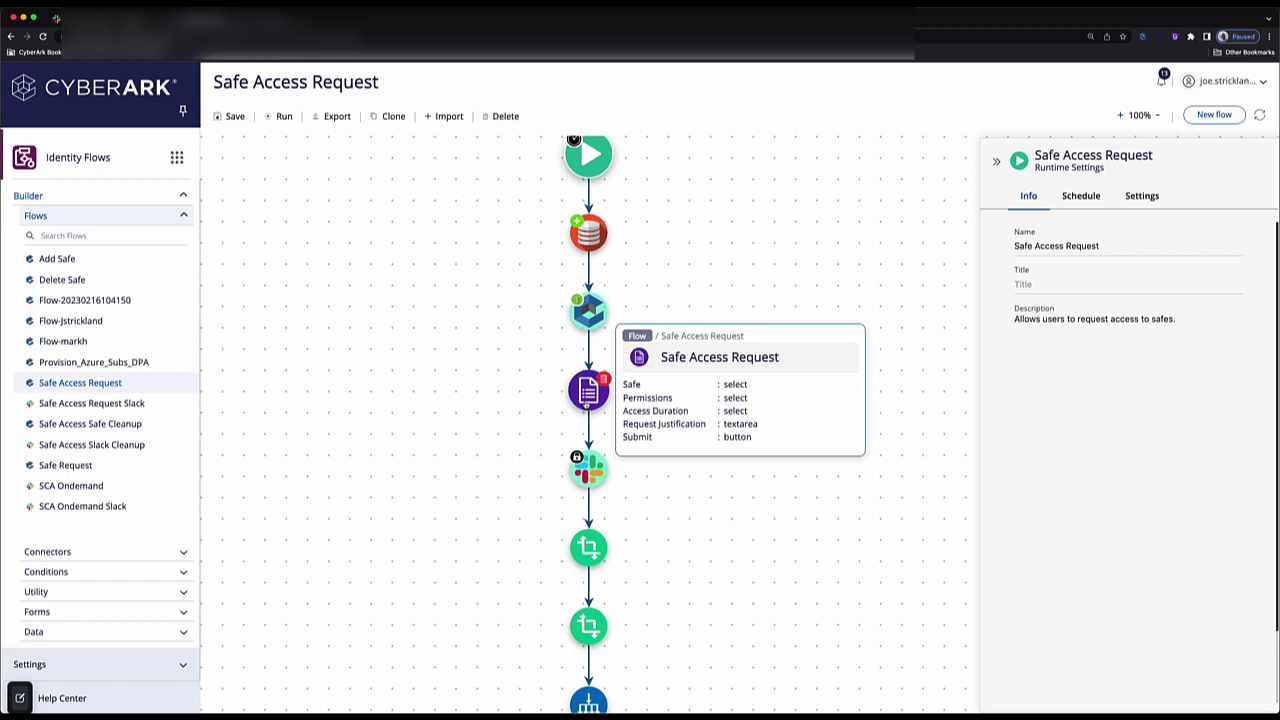
mouse_move(593, 472)
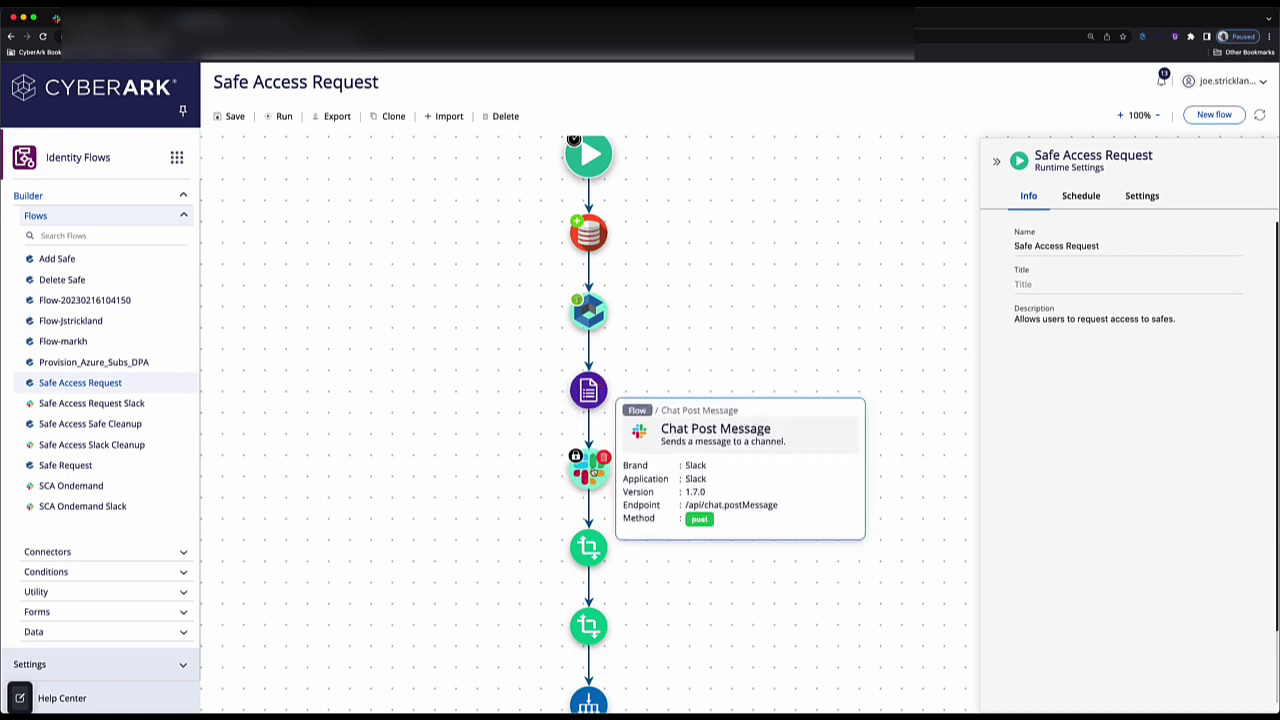
scroll(593, 472, "down", 5)
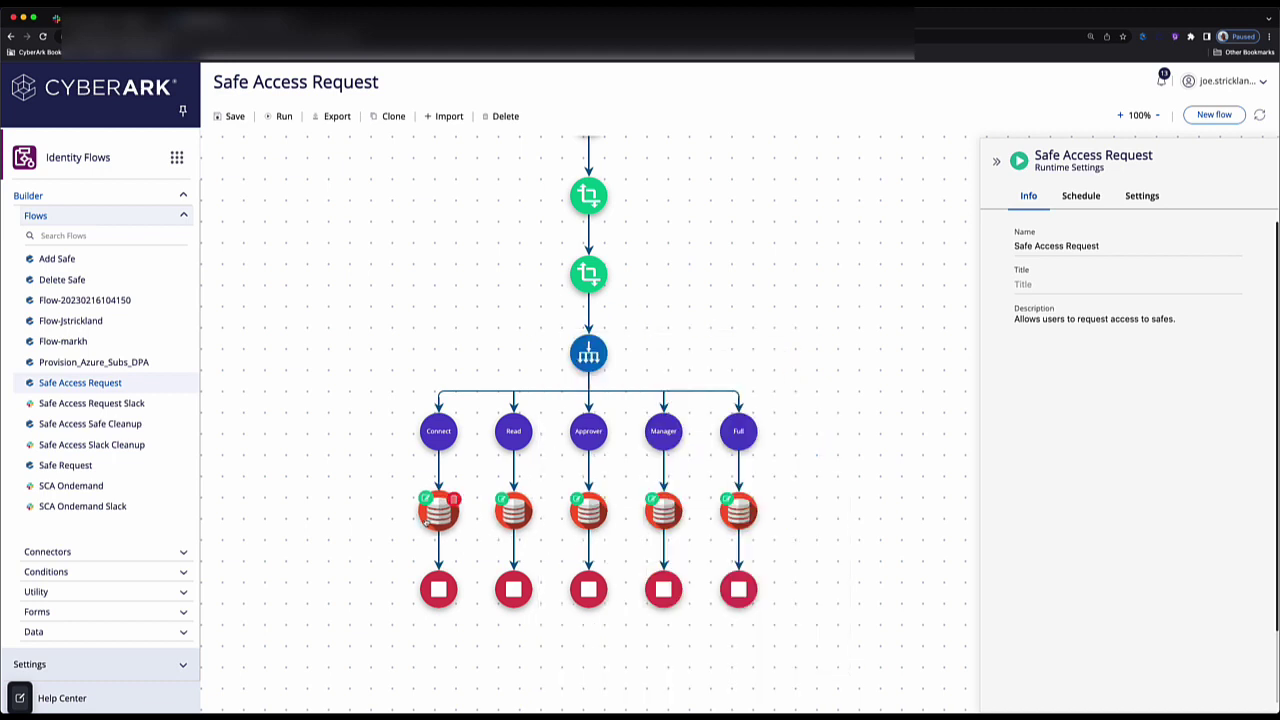
mouse_move(432, 515)
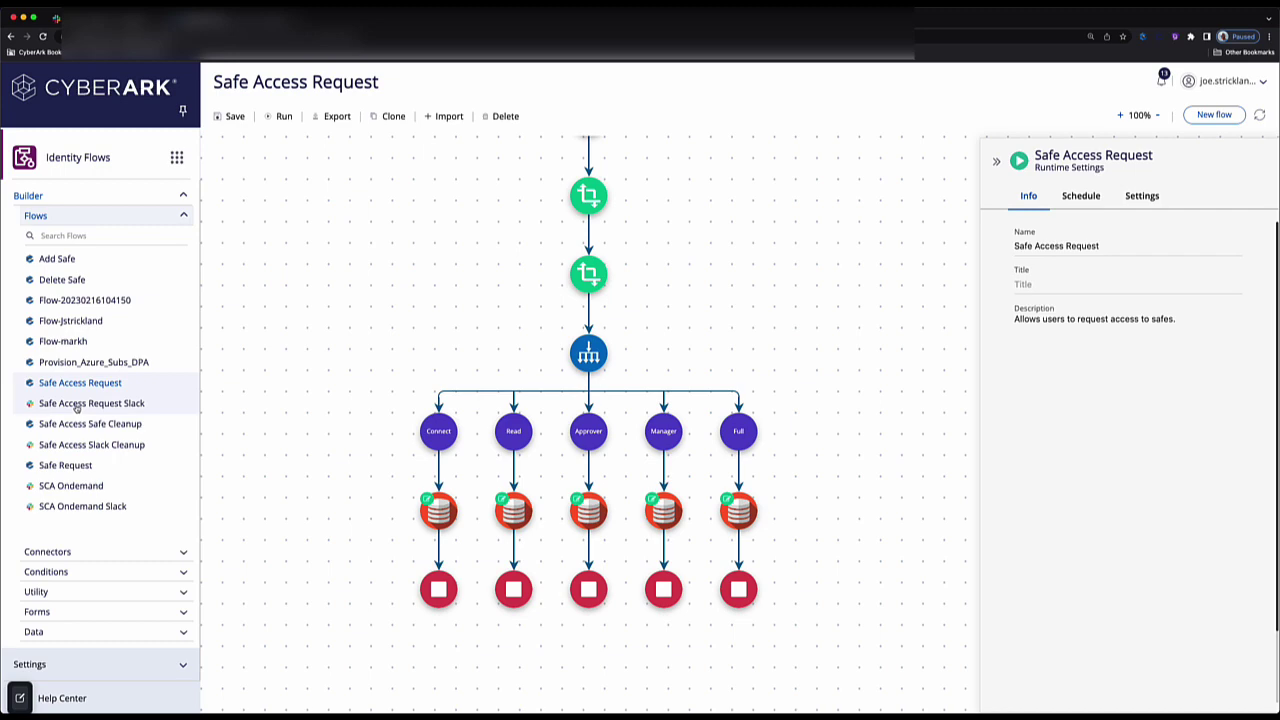
Load the Safe Access Request Slack flow, discarding current changes, and examine its Chat Update and Safes Add Safe Member nodes
left_click(77, 404)
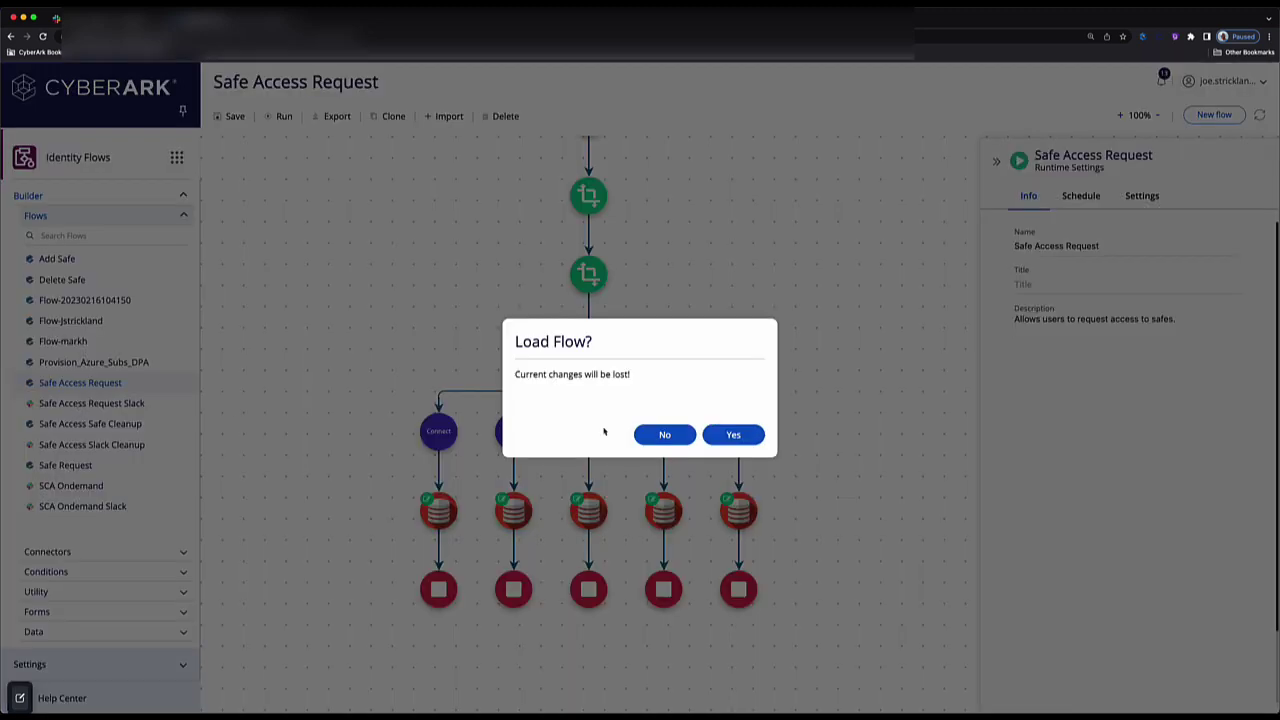
left_click(731, 434)
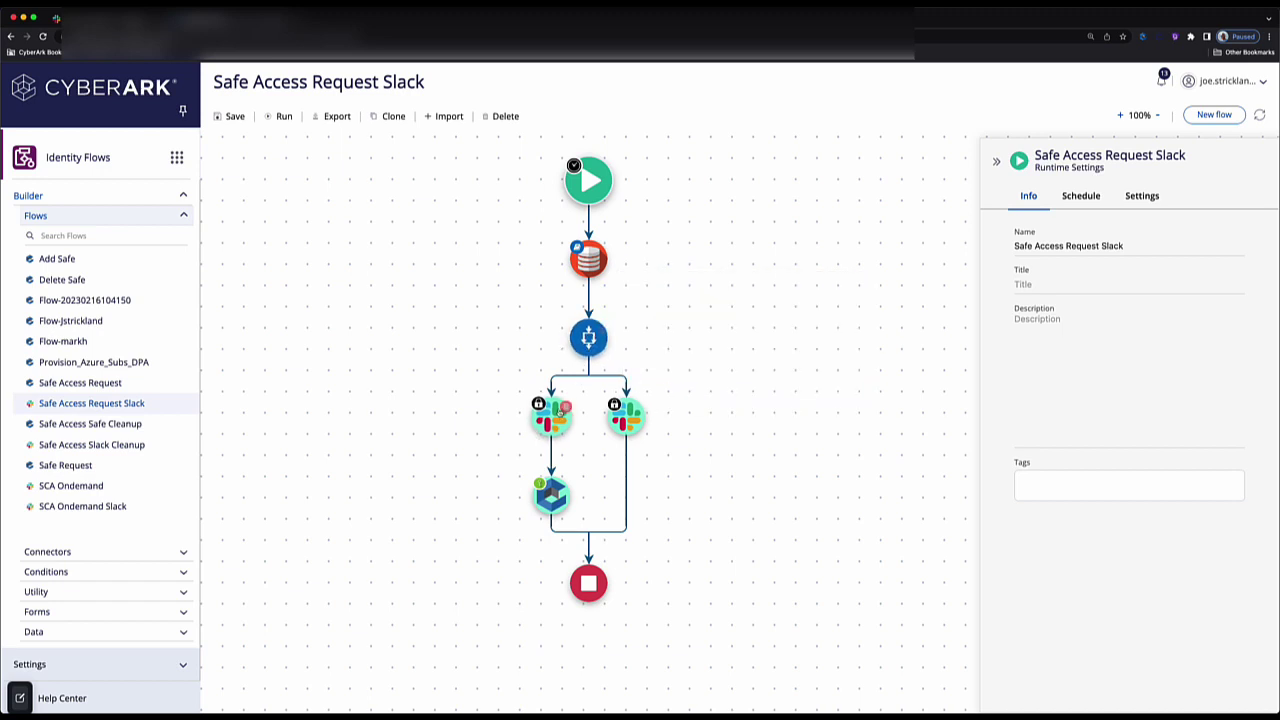
mouse_move(555, 420)
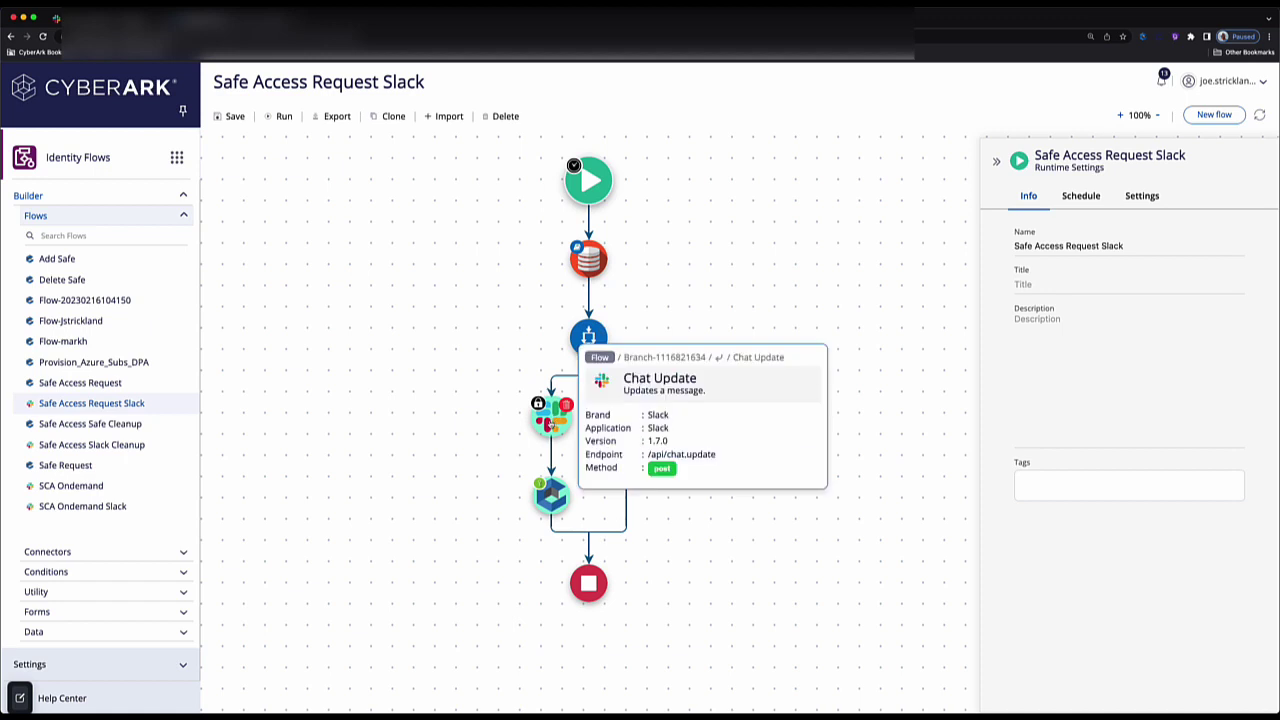
mouse_move(539, 499)
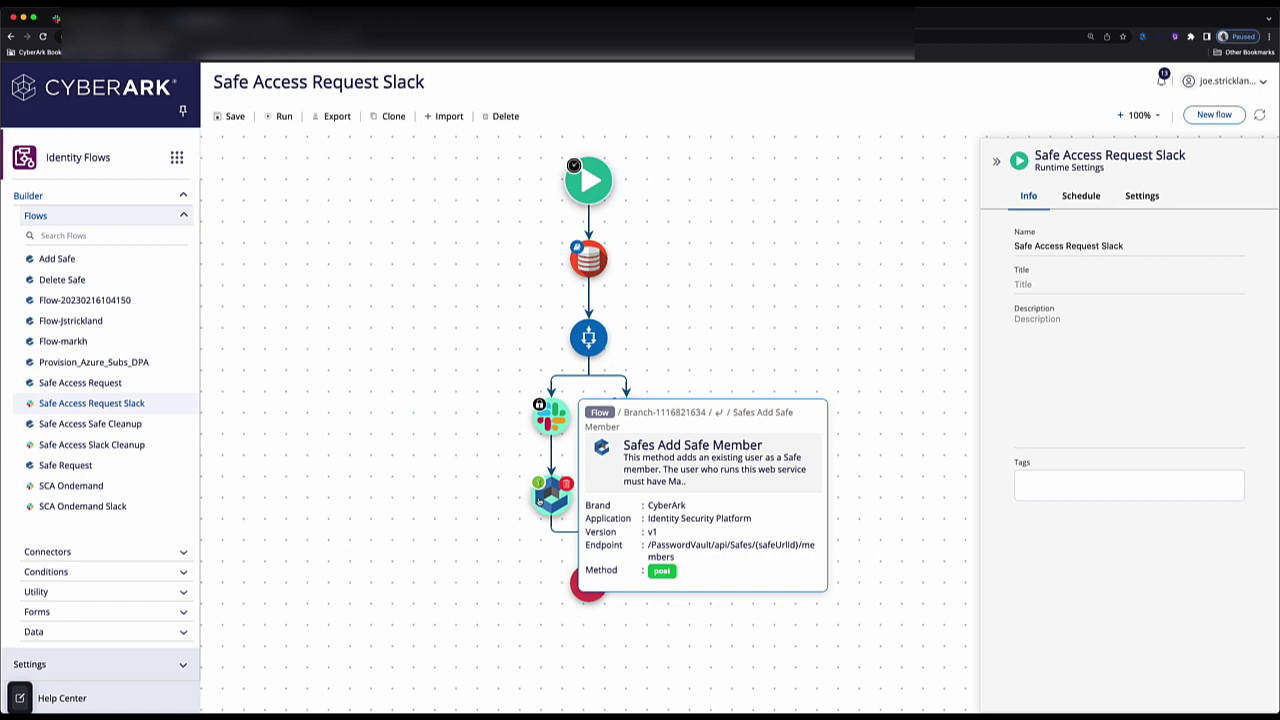